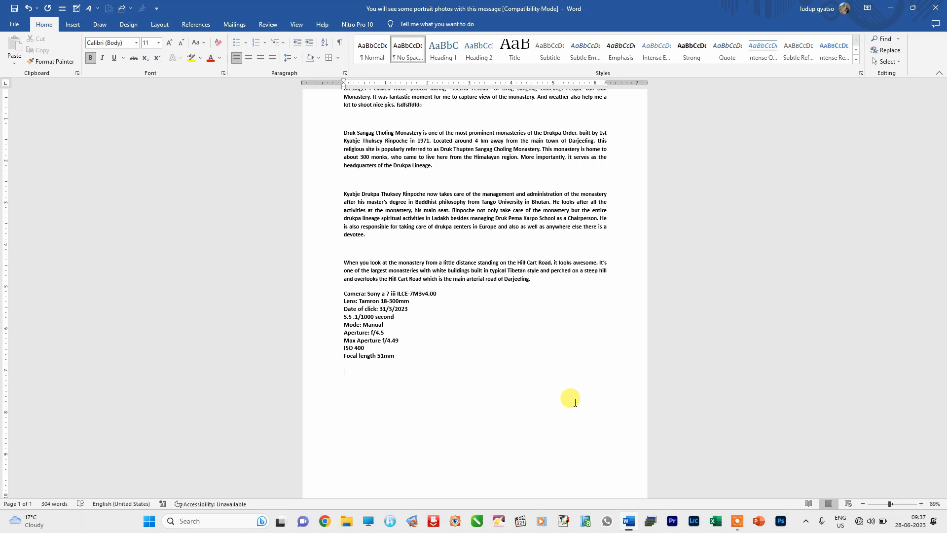
Add the closing line "Thanks for your kind information" below the camera details at the end of the document
scroll(463, 202, "up", 3)
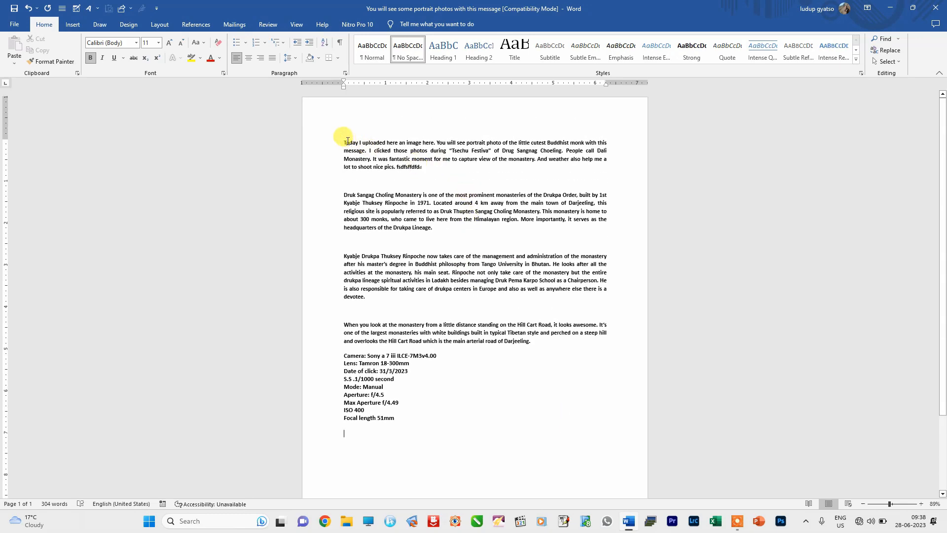
scroll(432, 395, "down", 2)
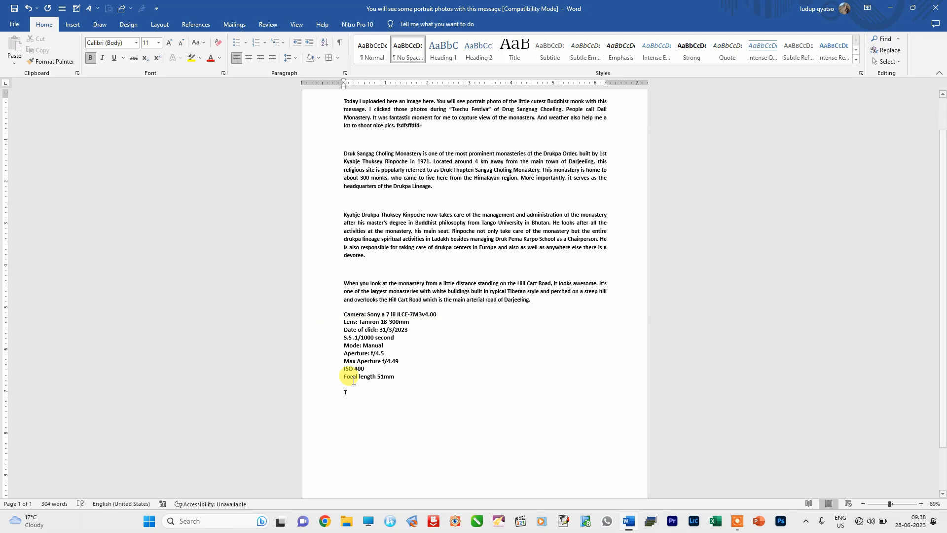
type("Thanks for your kind information")
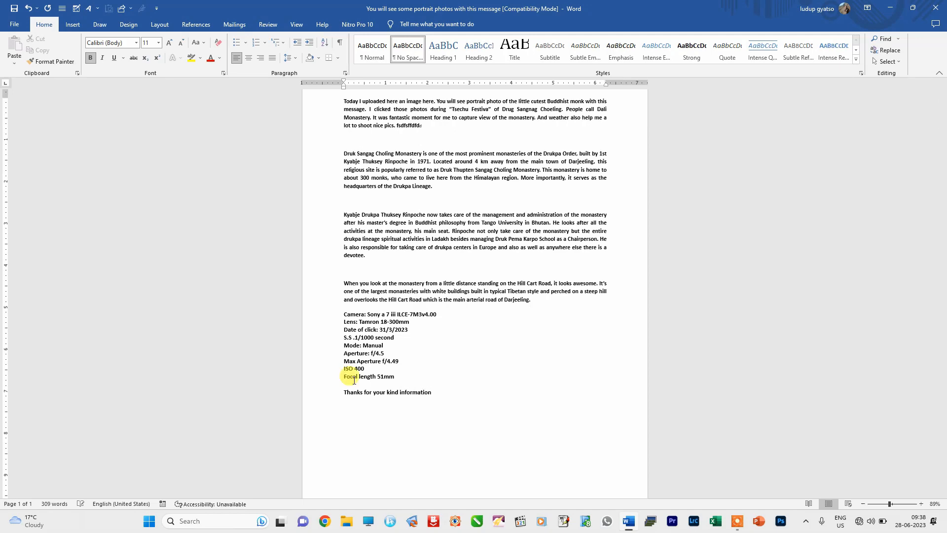
Draw a straight horizontal signature line about 2.7 inches long below the closing text, starting at the text margin
left_click(72, 24)
left_click(136, 58)
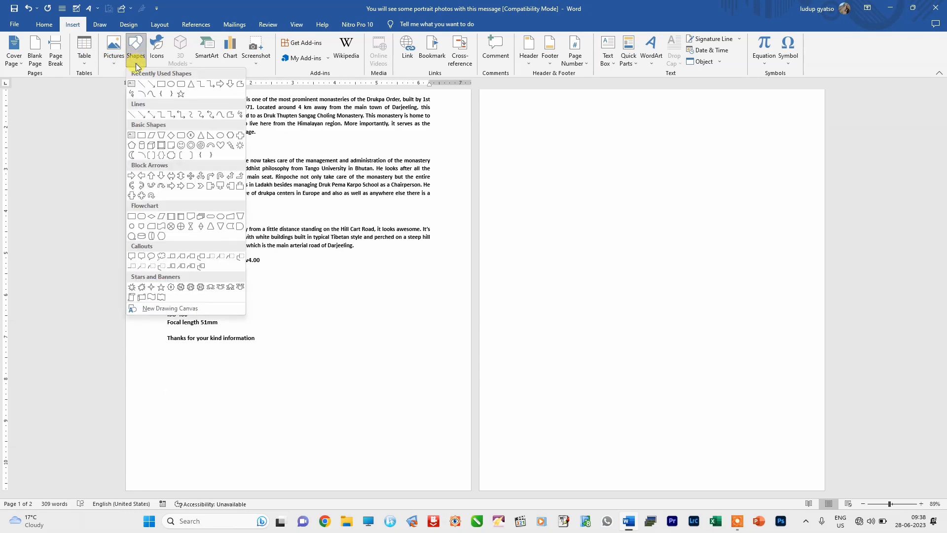
left_click(132, 114)
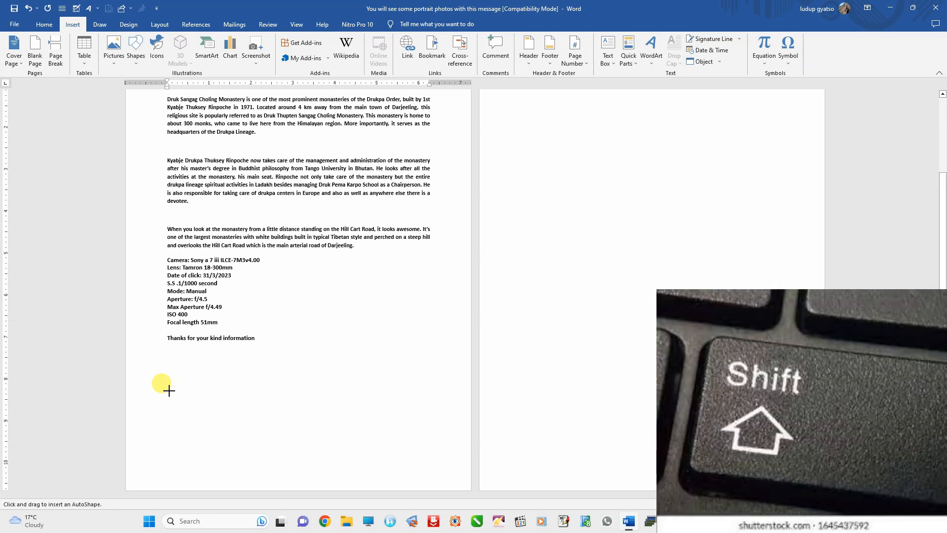
left_click_drag(169, 390, 269, 392)
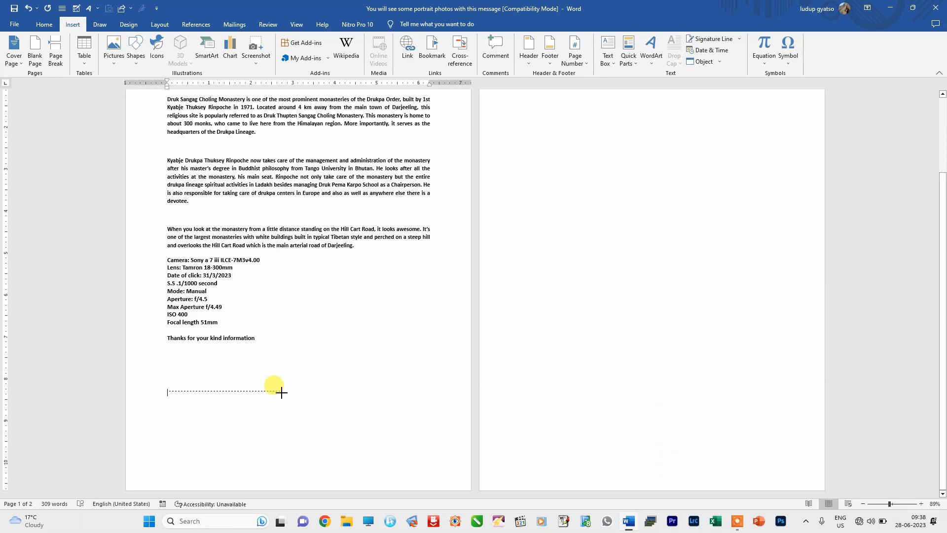
left_click_drag(281, 393, 282, 391)
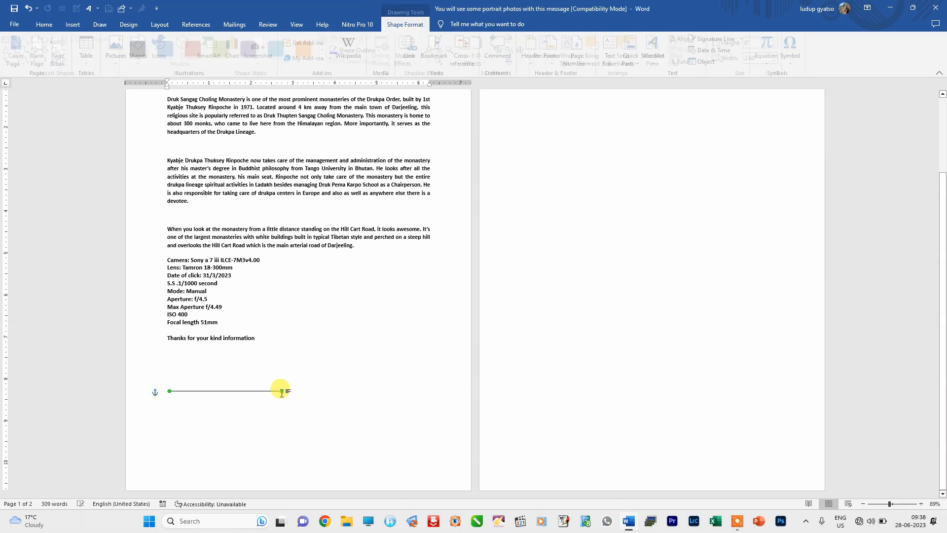
Write the signer's full name under the signature line, with "Astrologyer, teacher and photographer" on the line below it
left_click(171, 400)
type("LUdu")
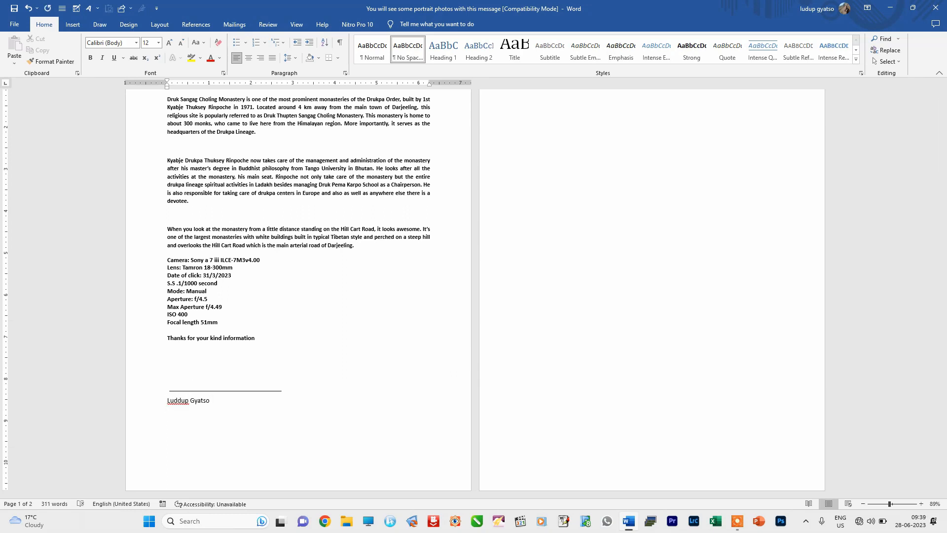
type("Astrologyer, teacher and photographer")
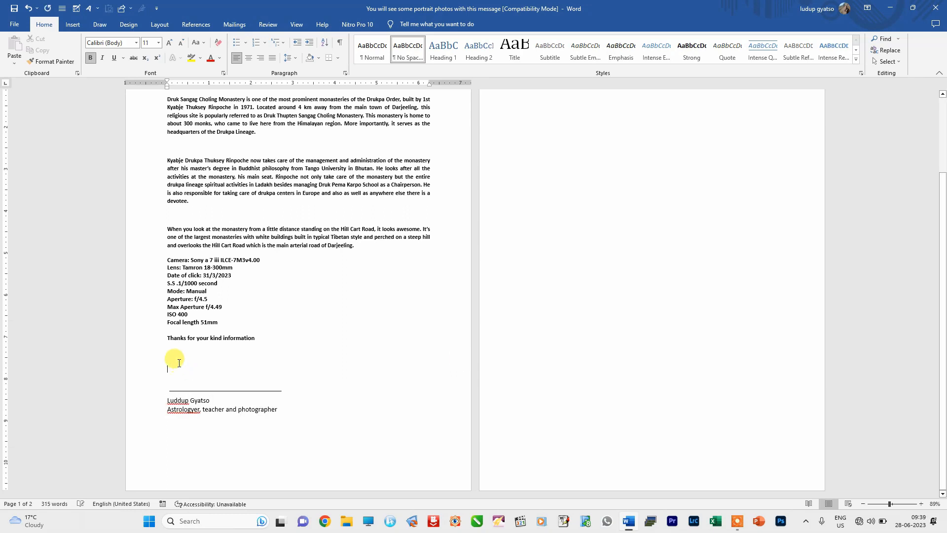
Insert the picture "IMG_1894 copy" from the Desktop above the signature line and shrink it to about 2" by 2.65"
left_click(167, 358)
left_click(72, 25)
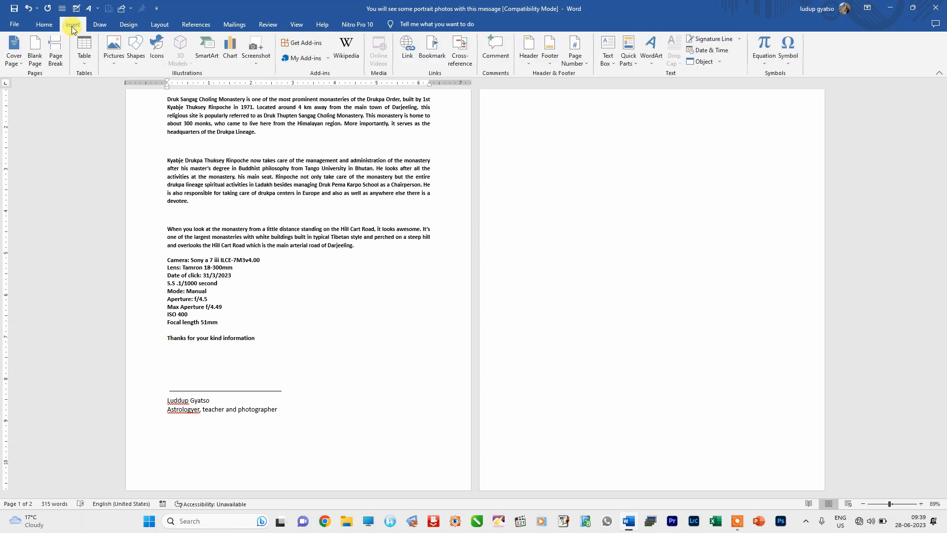
left_click(115, 65)
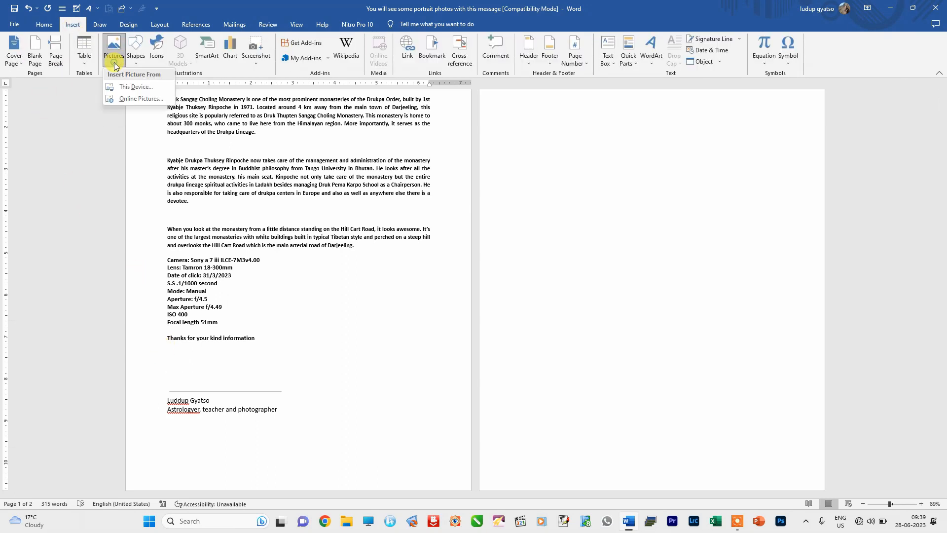
left_click(132, 90)
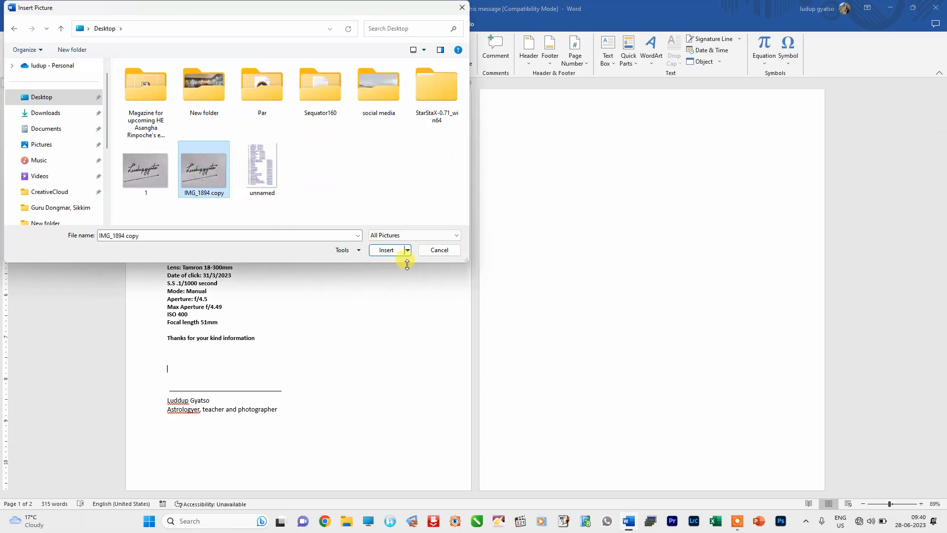
left_click(387, 250)
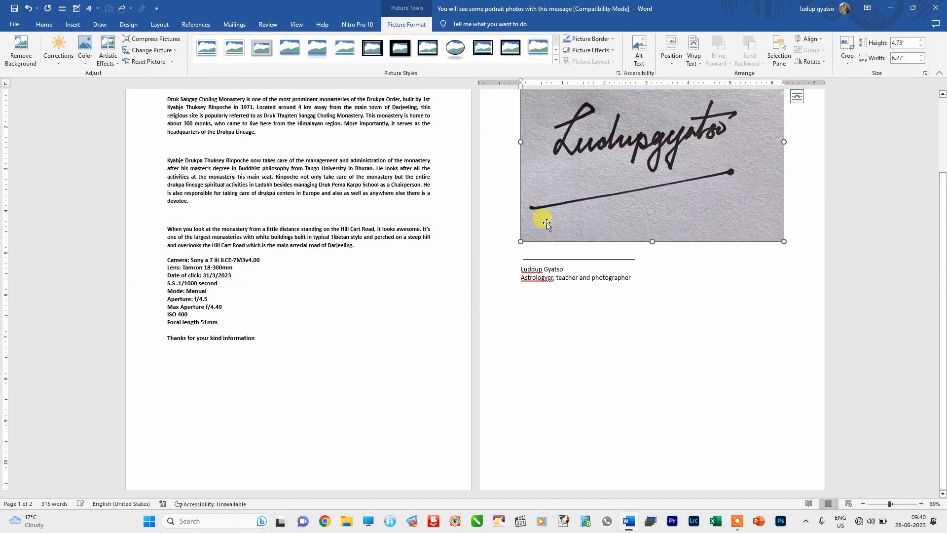
mouse_move(784, 241)
left_mouse_down()
mouse_move(722, 167)
mouse_move(633, 128)
left_mouse_up()
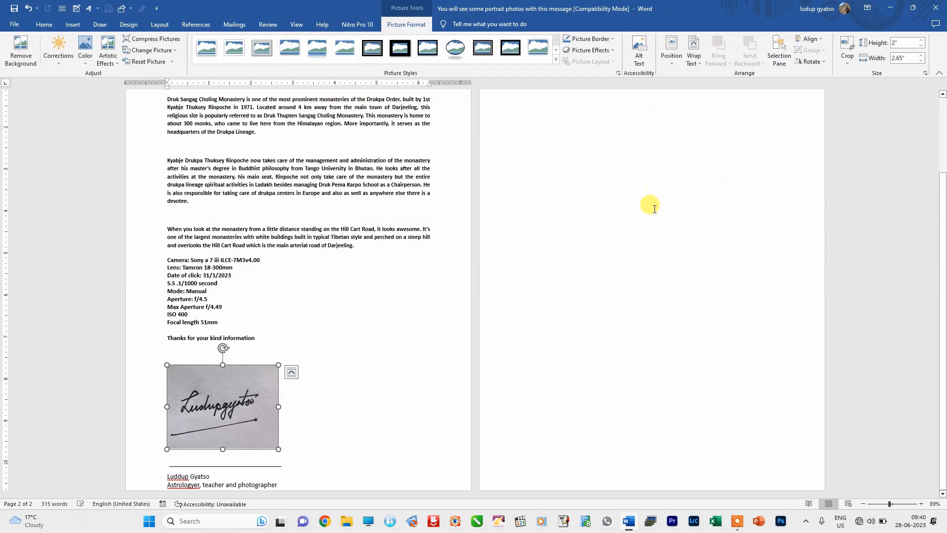
Wrap the signature picture Behind Text, shrink it to about 0.91" by 1.2" and place it just above the signature line
scroll(342, 370, "up", 1)
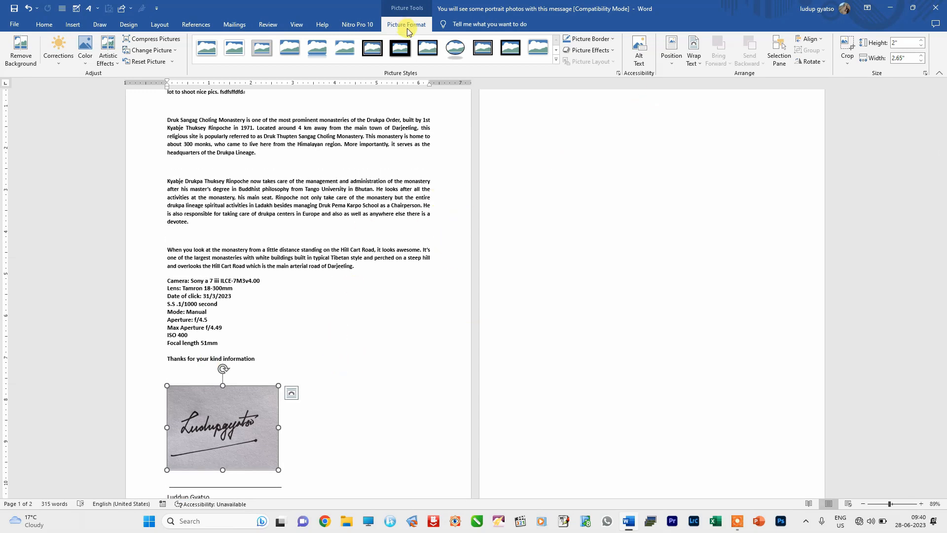
left_click(701, 66)
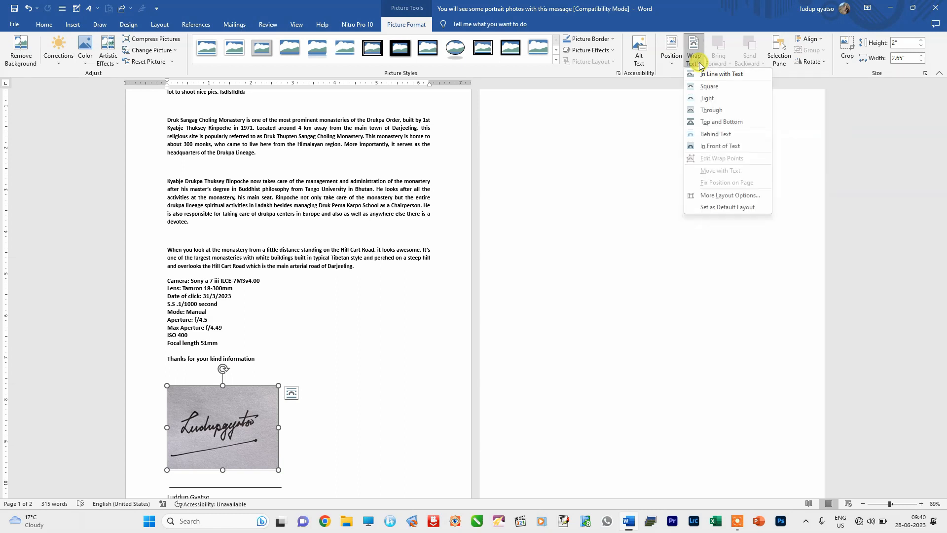
left_click(709, 137)
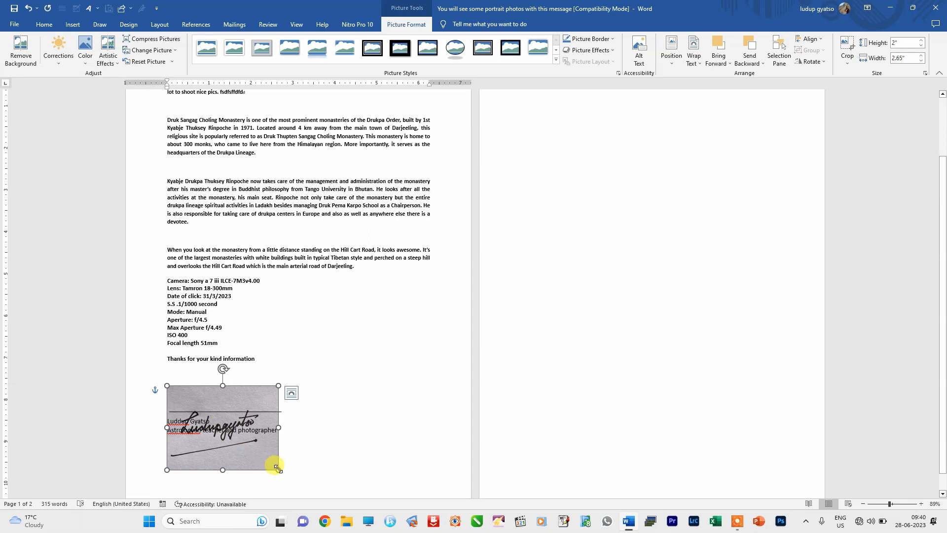
mouse_move(278, 468)
left_mouse_down()
mouse_move(217, 424)
mouse_move(200, 398)
mouse_move(207, 392)
left_mouse_up()
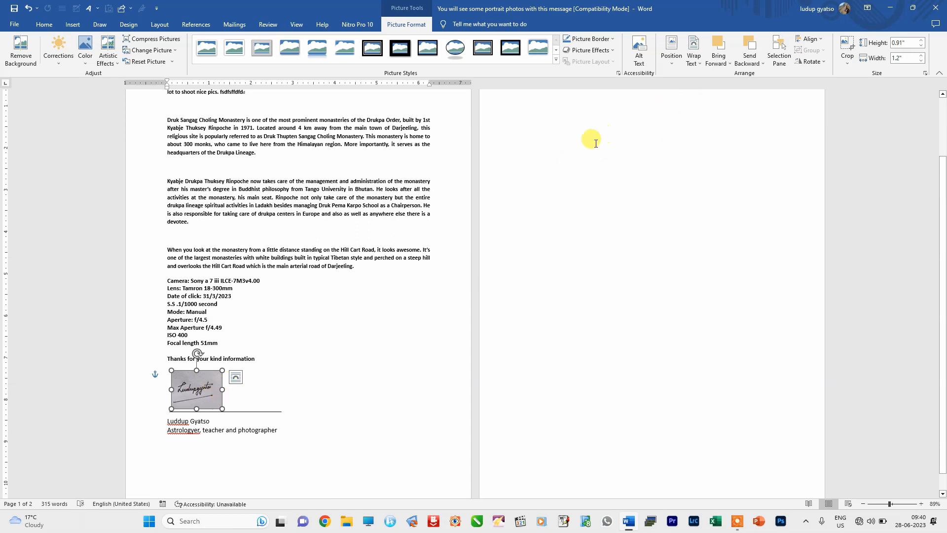
Try removing the signature picture's background with the automatic selection, and undo the removal
left_click(21, 52)
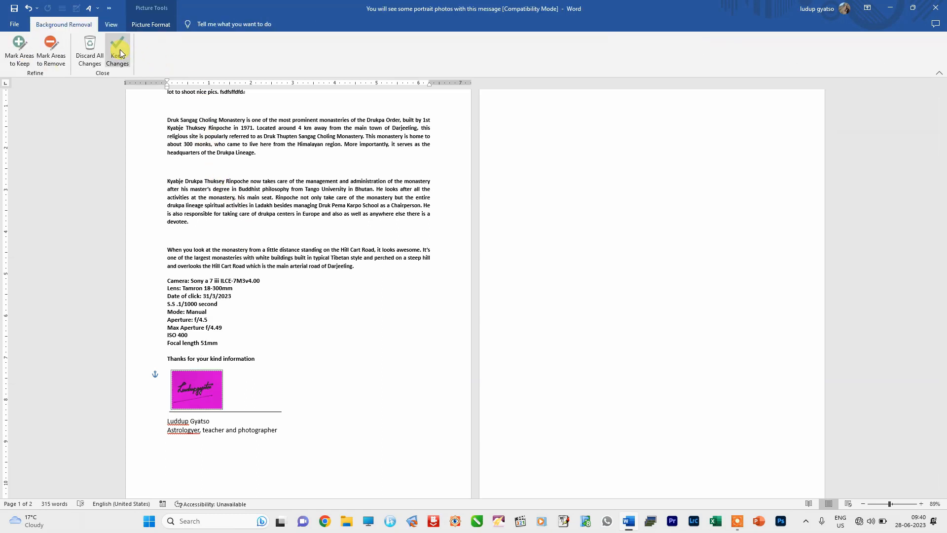
left_click(120, 47)
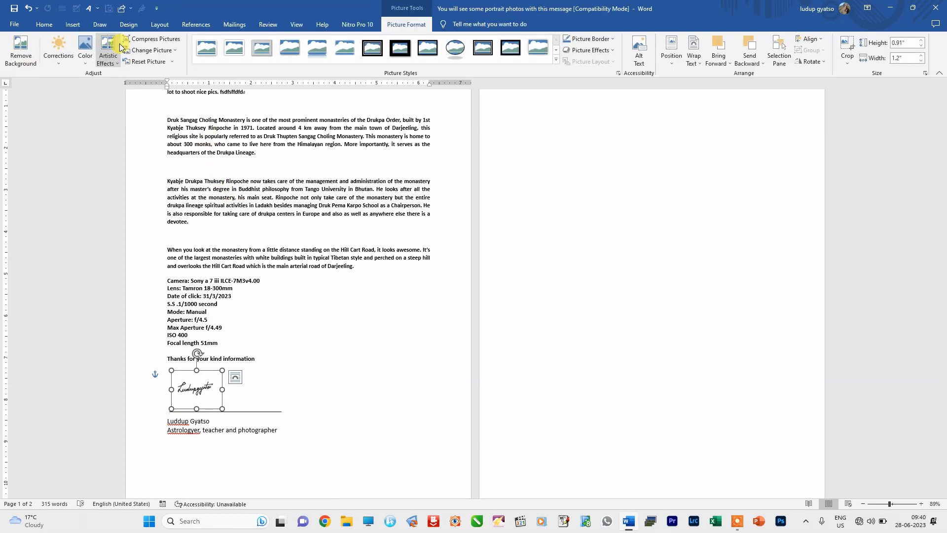
left_click(349, 383)
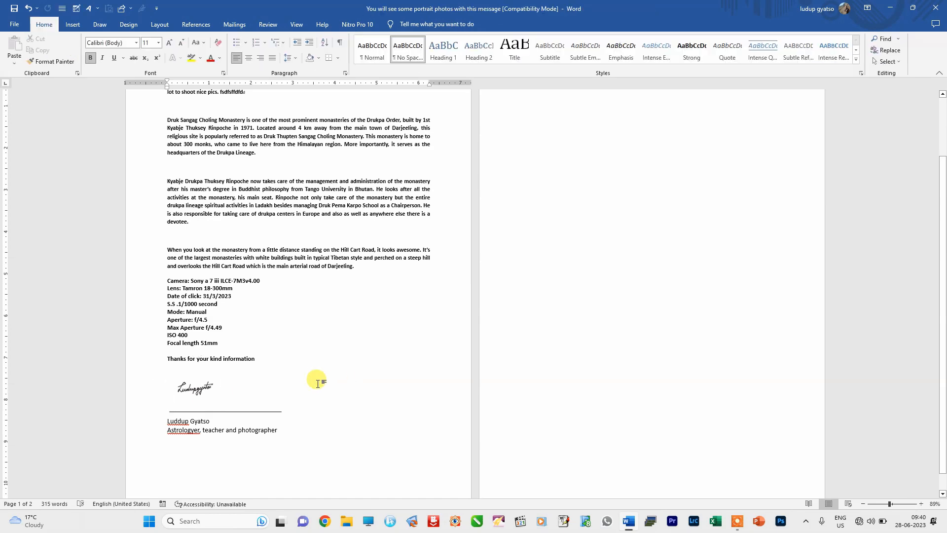
left_click(209, 392)
key("ctrl+z")
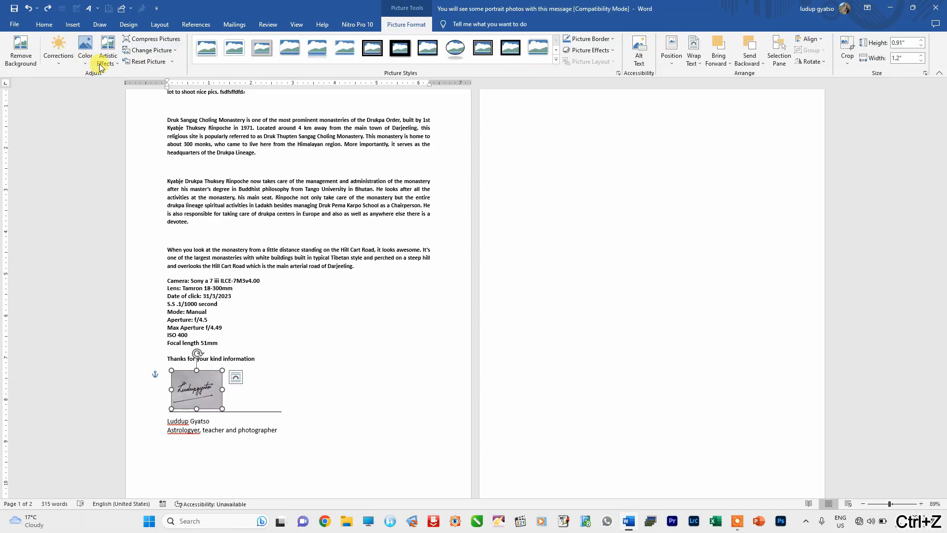
Try a black-and-white recolor that turns the signature picture's gray paper white, and undo it
left_click(84, 52)
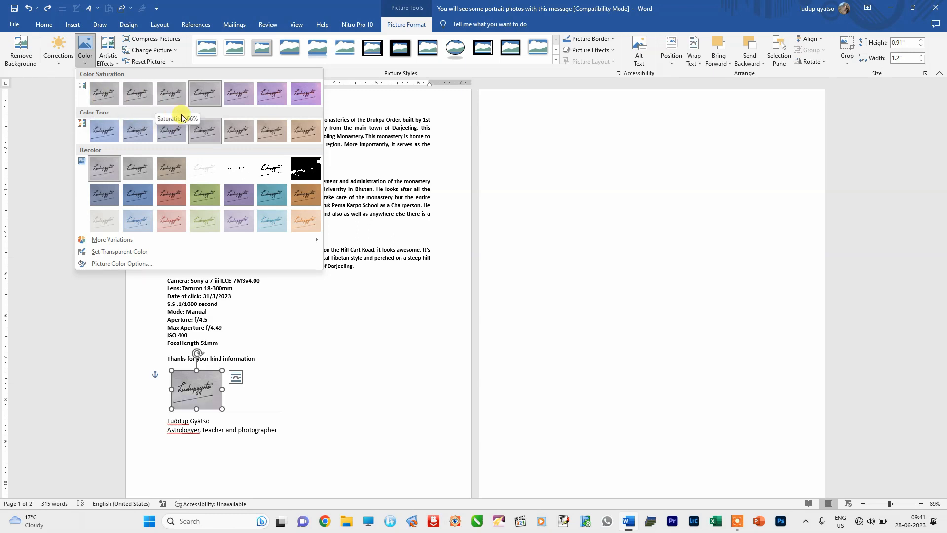
left_click(270, 170)
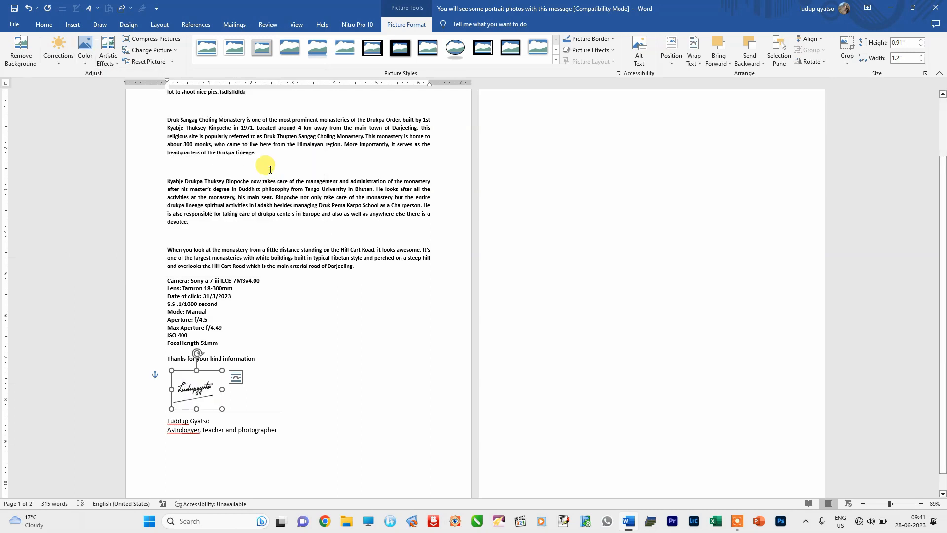
key("ctrl+z")
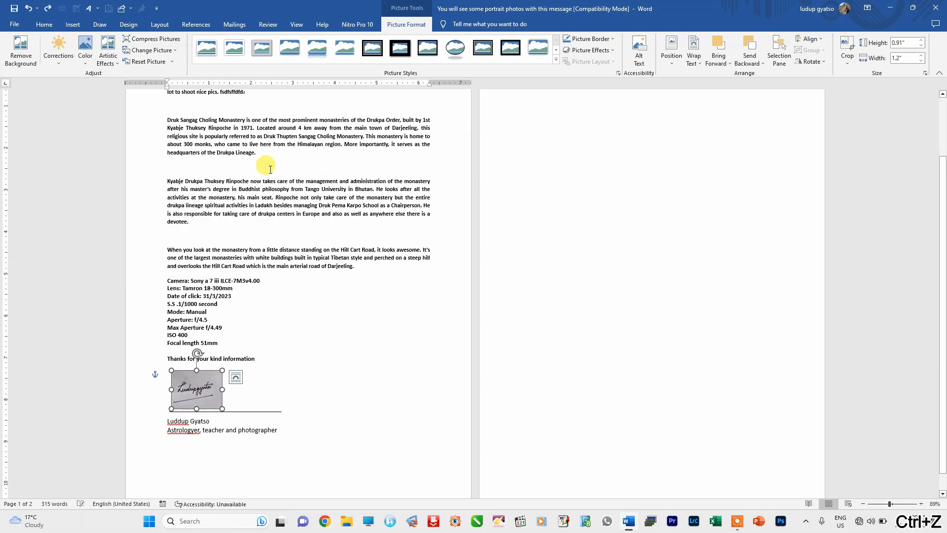
Apply the Photocopy artistic effect to the signature picture
left_click(118, 64)
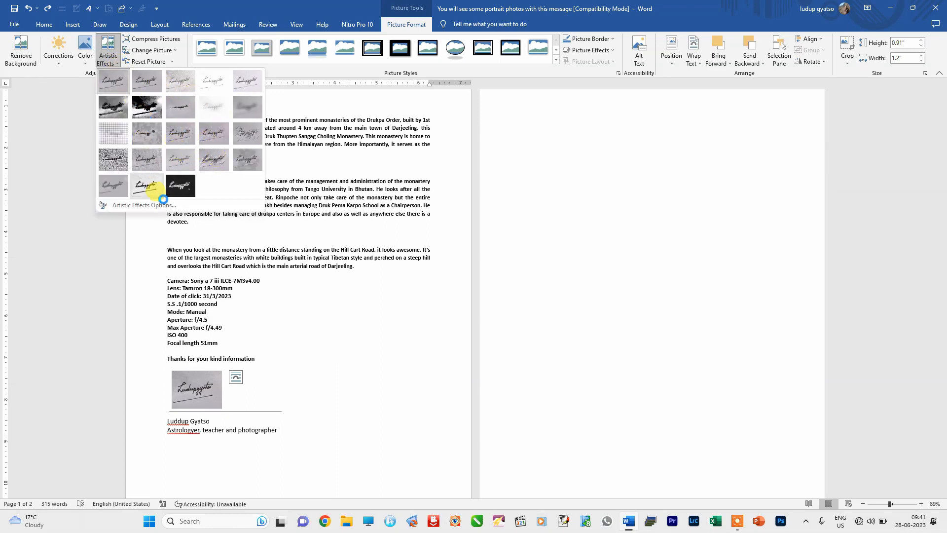
left_click(148, 191)
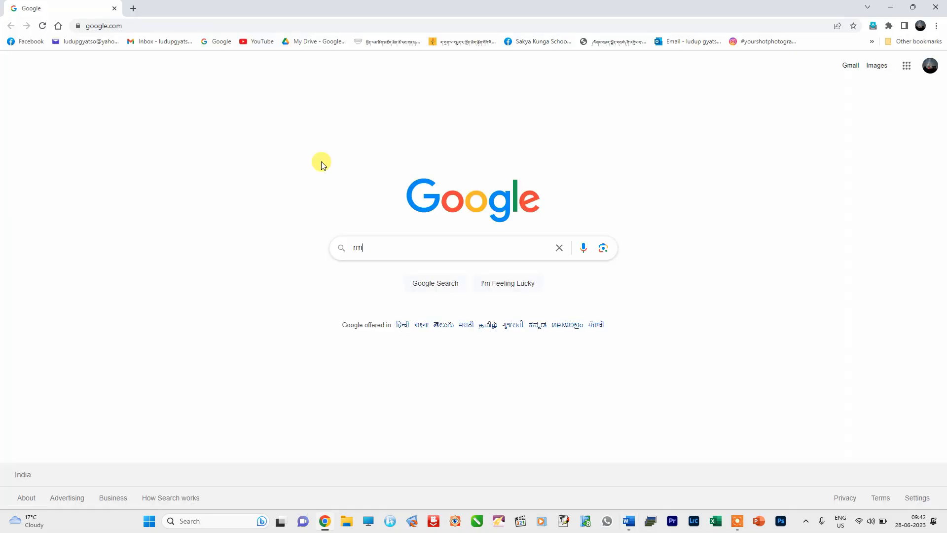
In Chrome, search Google for "removing background" and open the remove.bg site from the results
type("ove")
key("BackSpace")
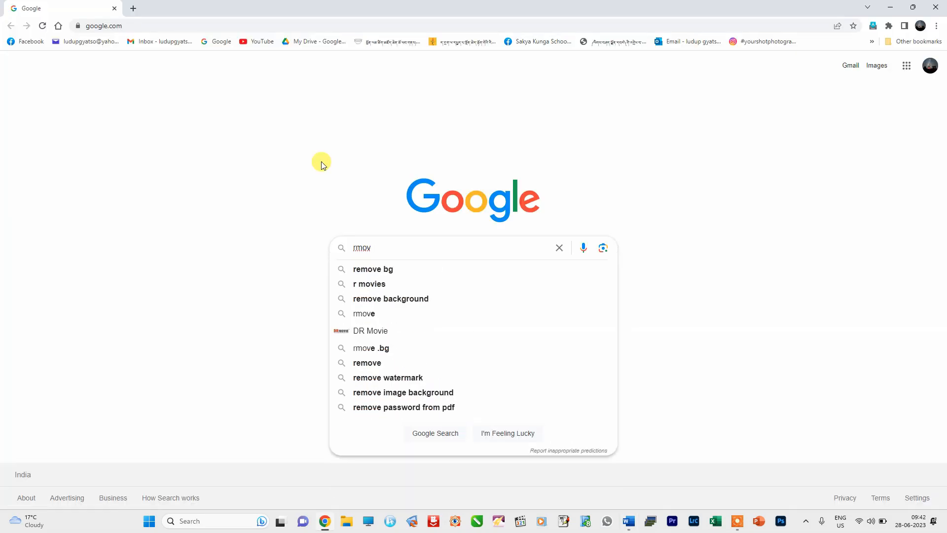
key("BackSpace")
key("BackSpace")
key("BackSpace")
type("emovi")
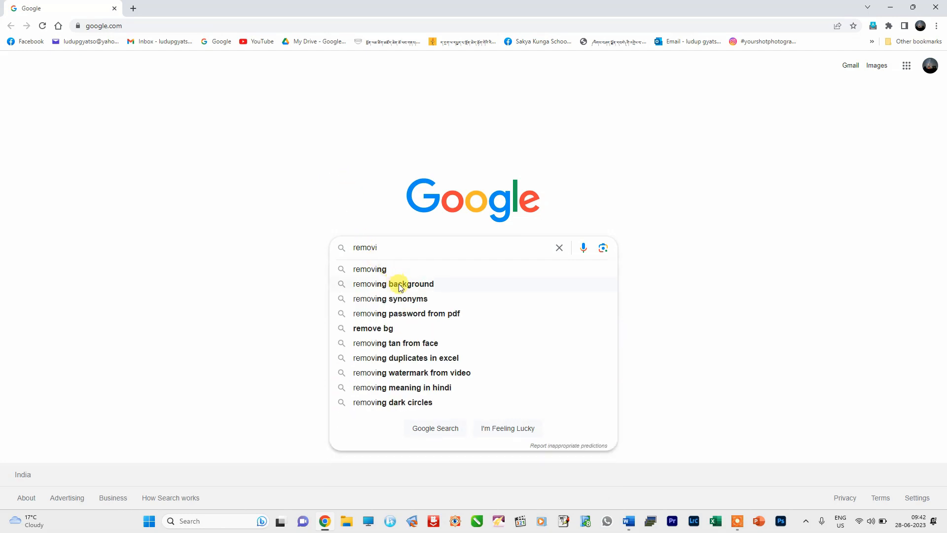
left_click(401, 285)
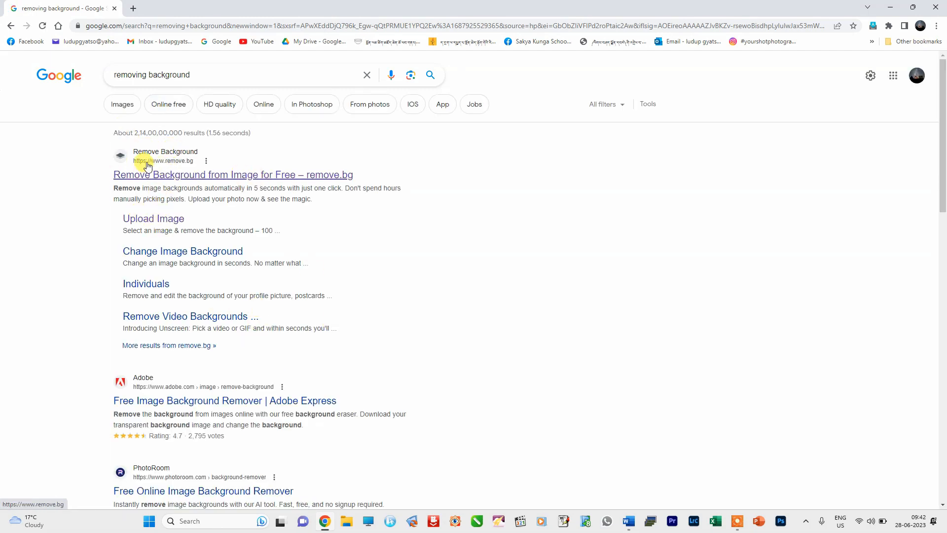
left_click(180, 175)
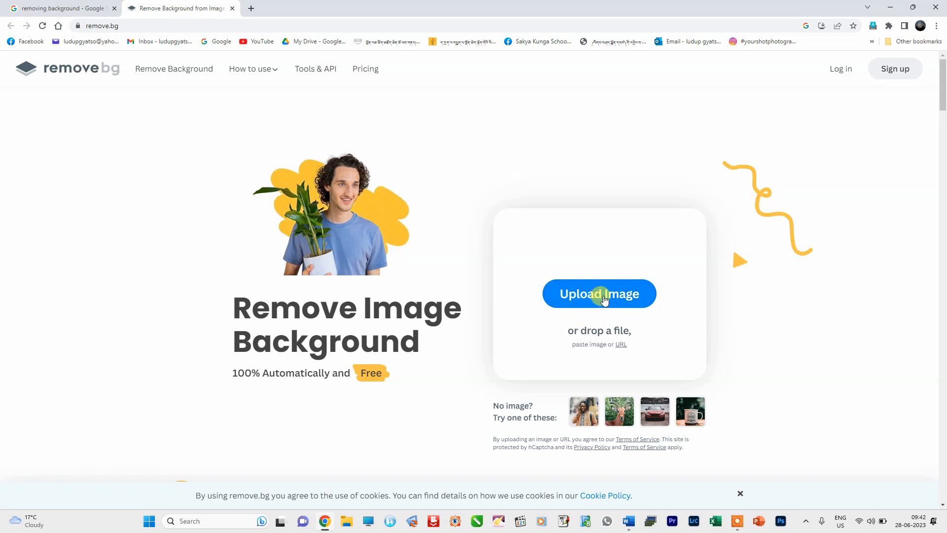
Upload the signature image "IMG_1894 copy" from the Desktop to remove.bg for background removal
left_click(602, 296)
left_click(463, 326)
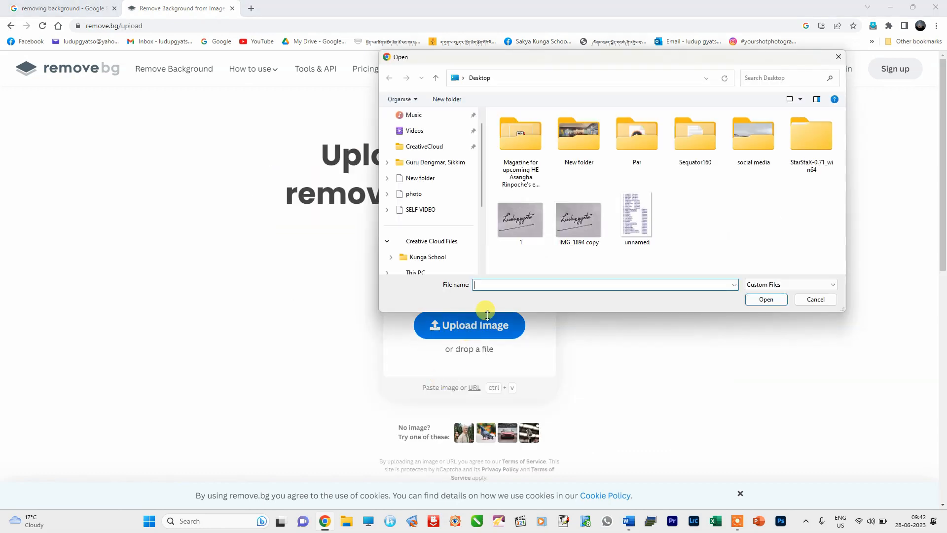
left_click(578, 220)
left_click(766, 299)
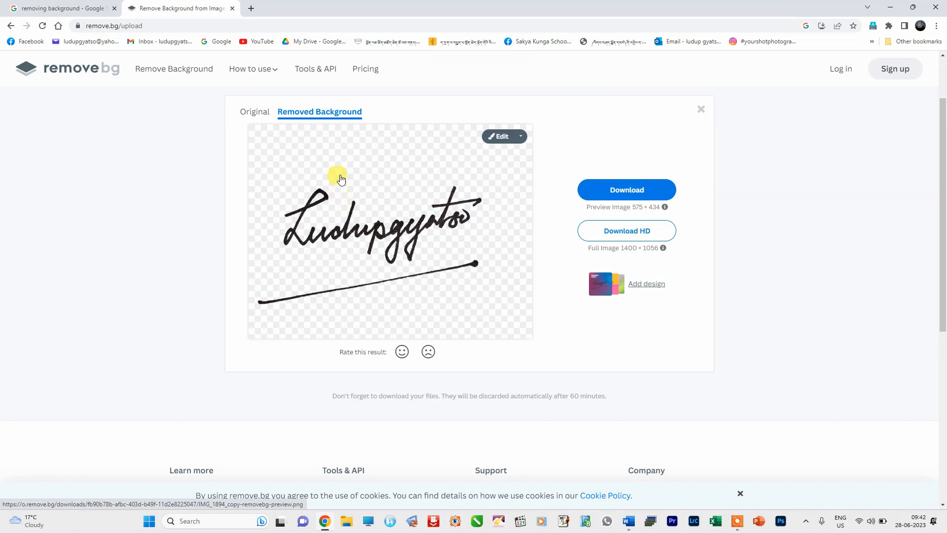
Download the standard preview-size version of the background-free signature and close the browser
left_click(636, 192)
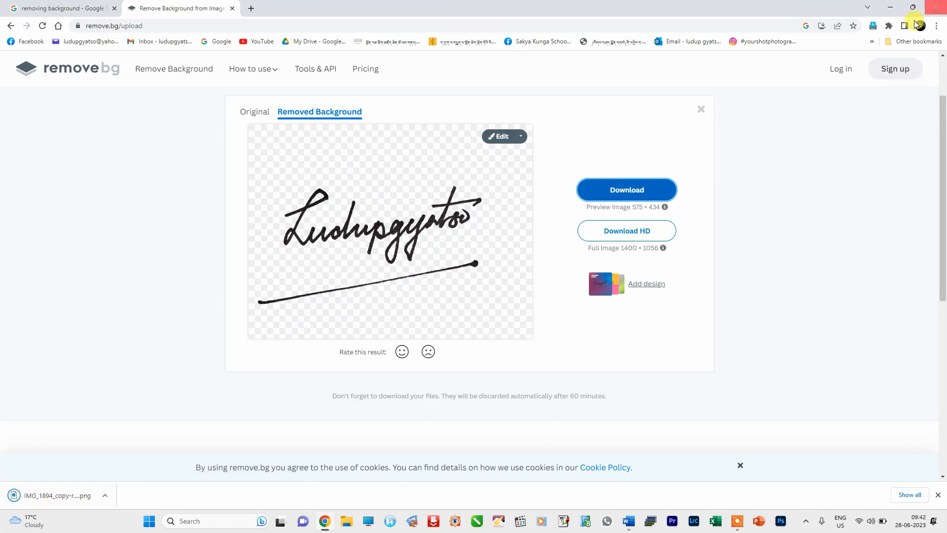
left_click(936, 13)
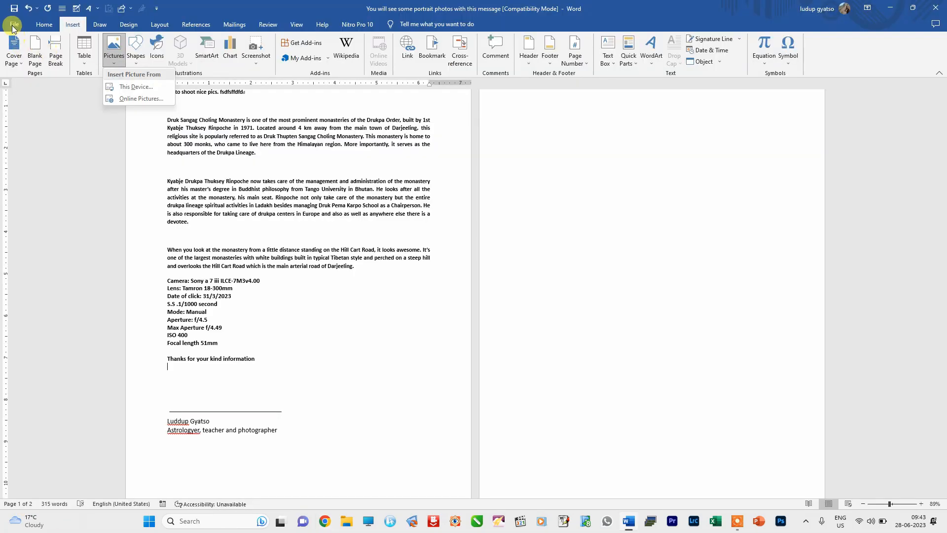
Insert the background-free signature picture "IMG_1894_copy-removebg-preview" from the Downloads folder below the "Thanks for your kind information" line
left_click(13, 24)
left_click(14, 31)
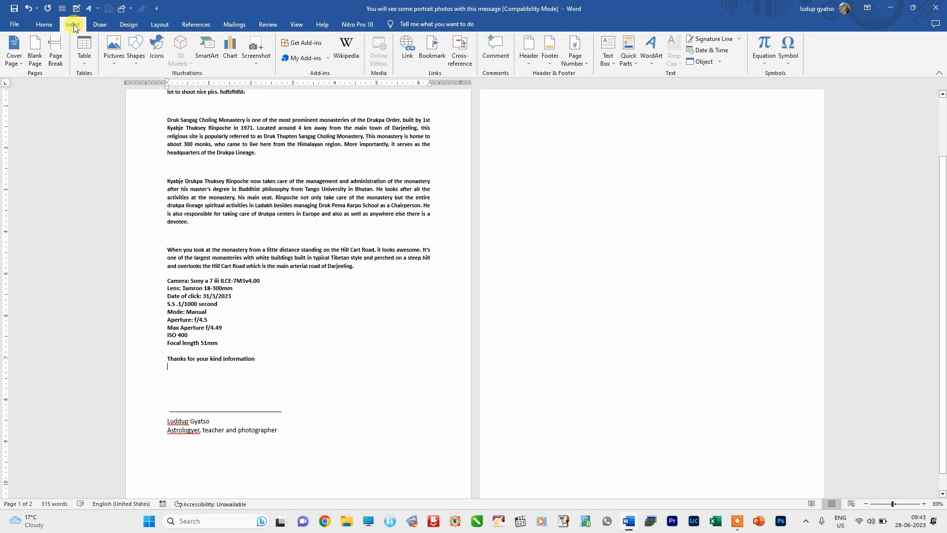
left_click(114, 52)
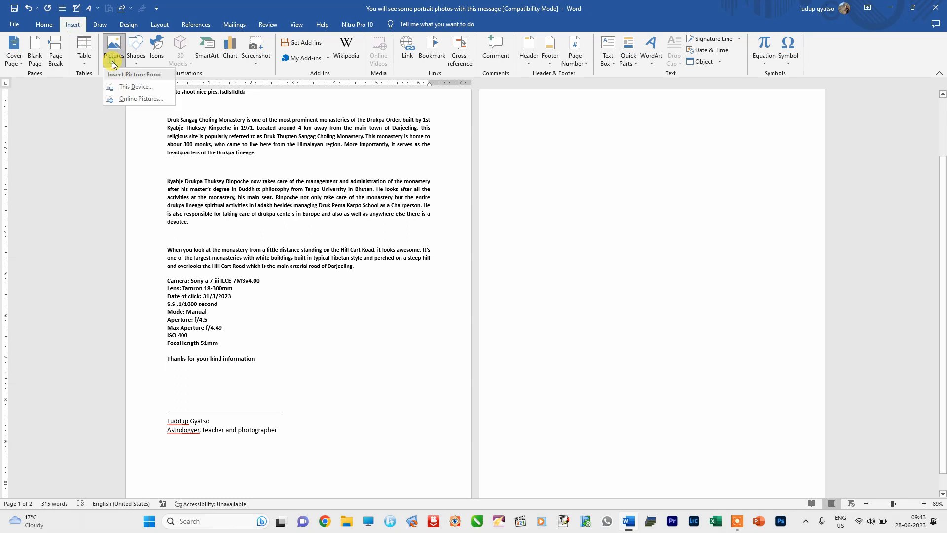
left_click(129, 88)
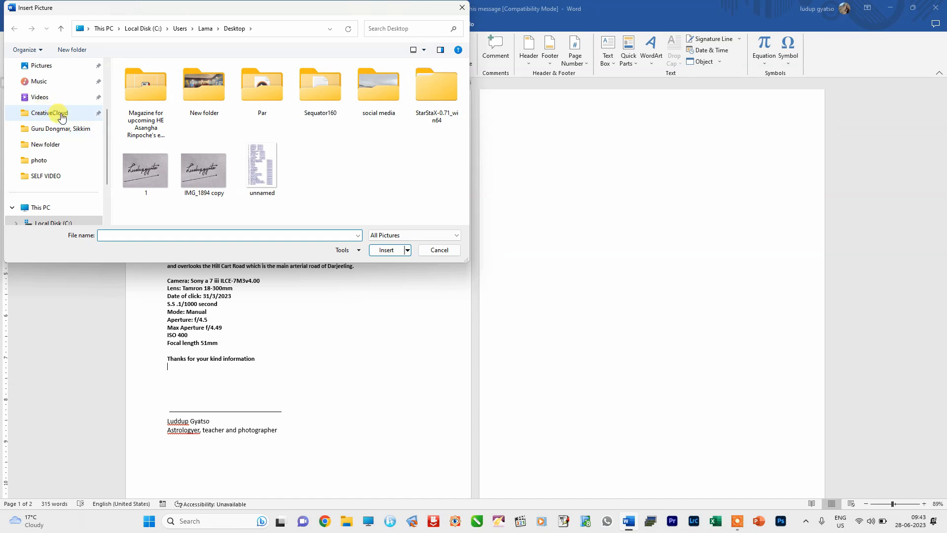
left_click_drag(107, 138, 107, 80)
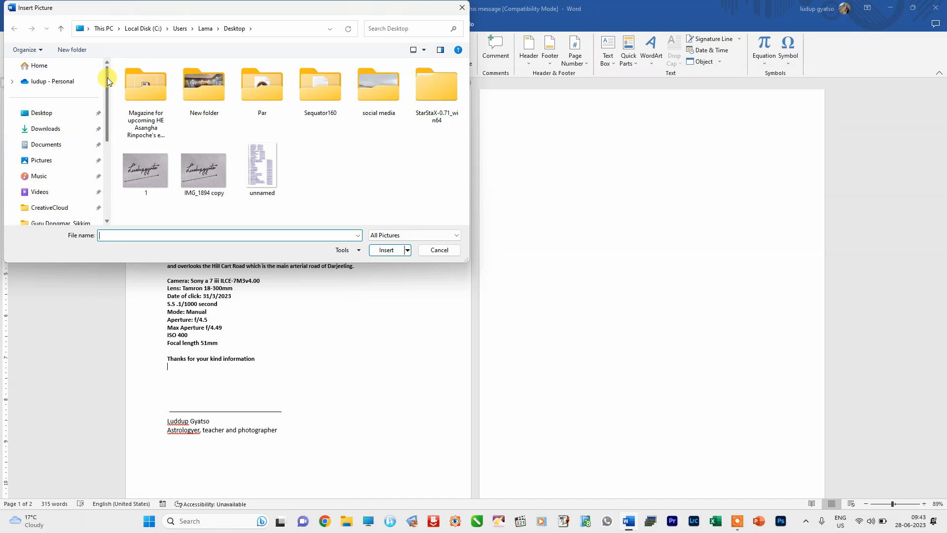
left_click(65, 132)
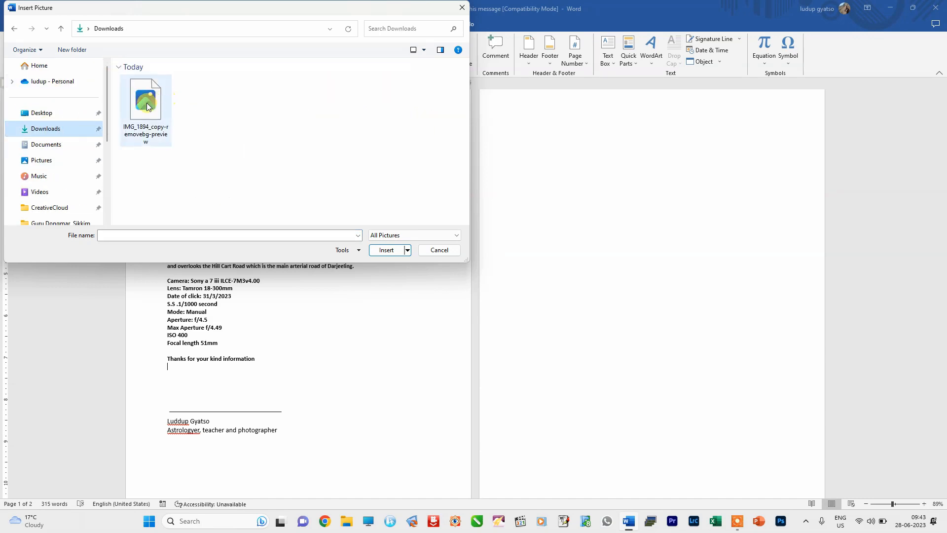
left_click(147, 107)
left_click(377, 250)
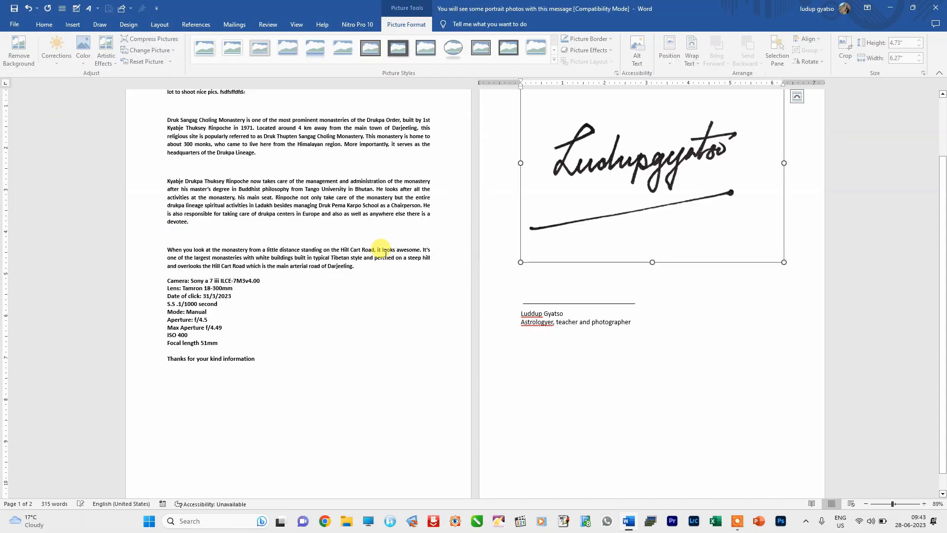
Shrink the signature picture to about 2.15" wide by 1.62" high and set its text wrapping to Behind Text
left_click_drag(784, 262, 703, 182)
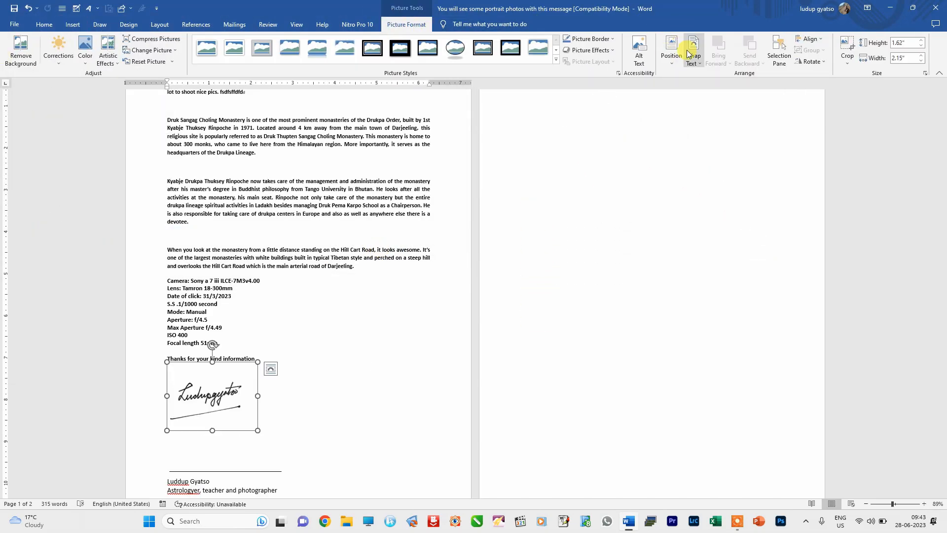
left_click(700, 62)
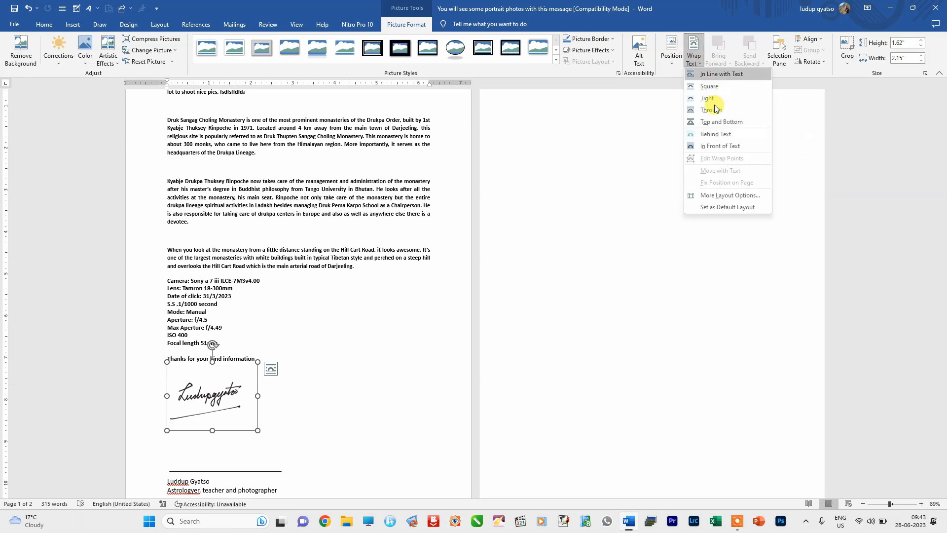
left_click(725, 134)
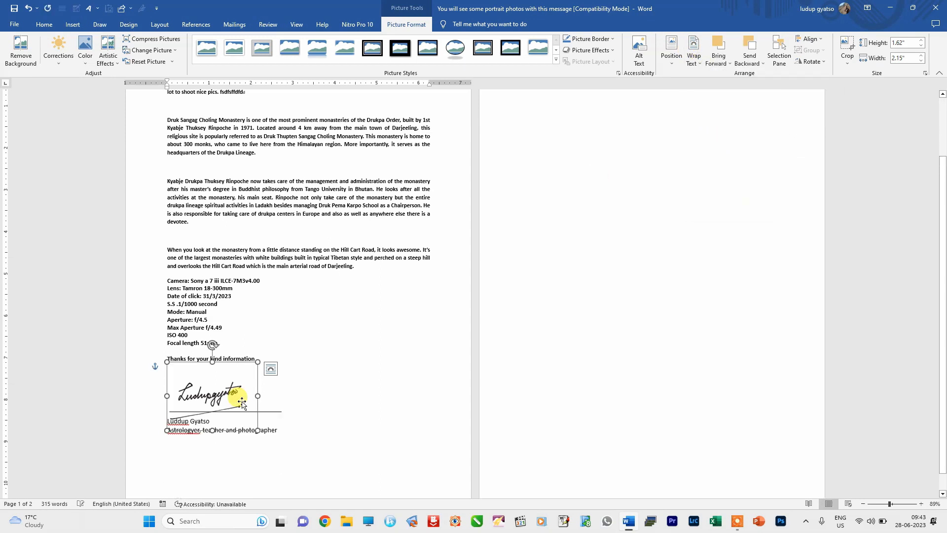
left_click(287, 391)
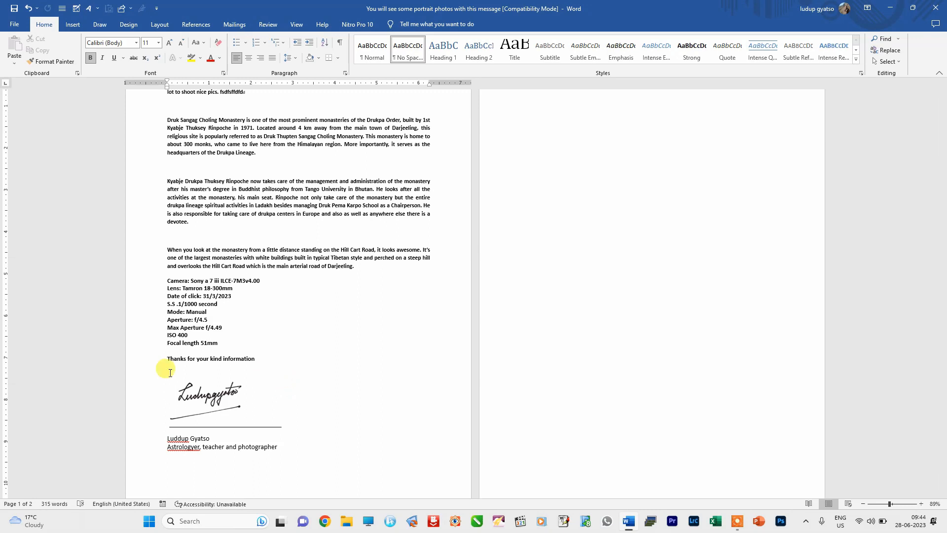
Save the closing block from "Thanks for your kind information" through the job title as AutoText "My signature", redefining the existing entry, and close the document
left_click_drag(171, 373, 321, 464)
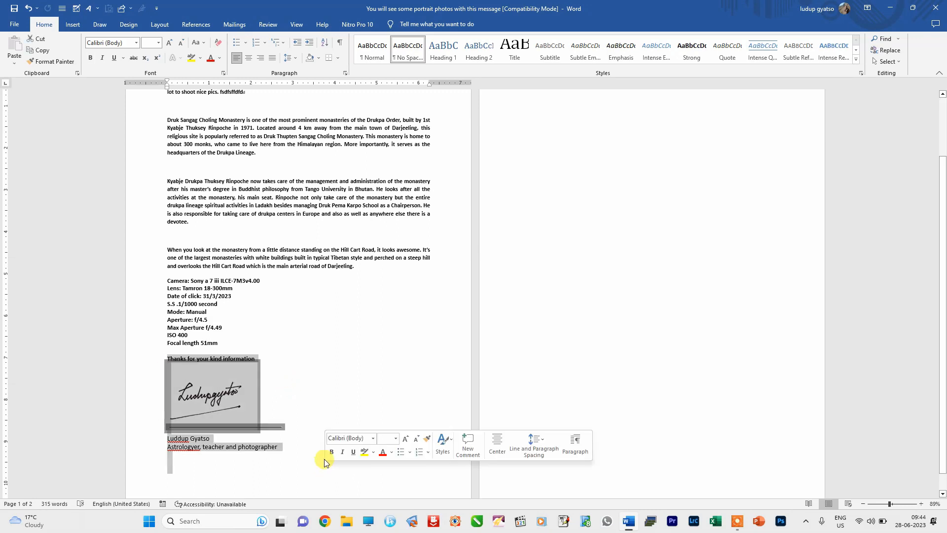
left_click(78, 24)
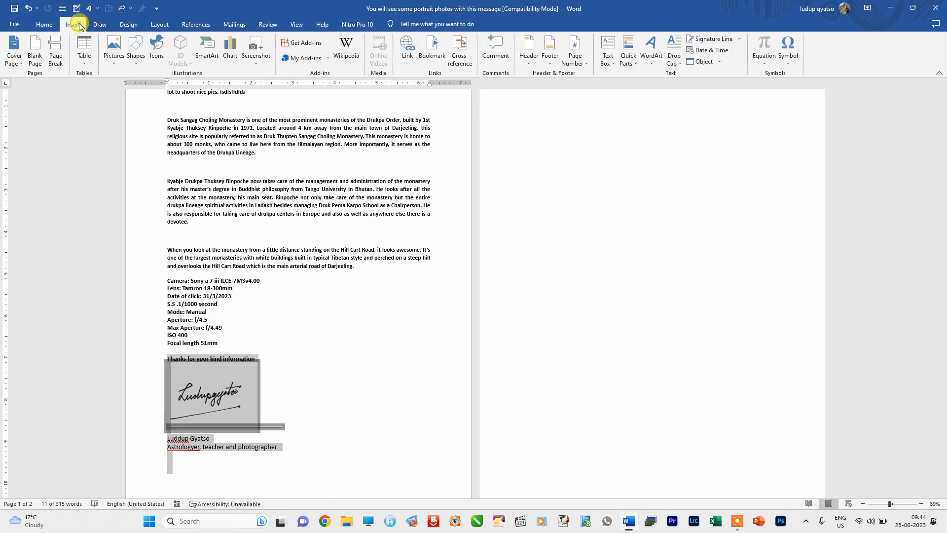
left_click(636, 63)
mouse_move(737, 74)
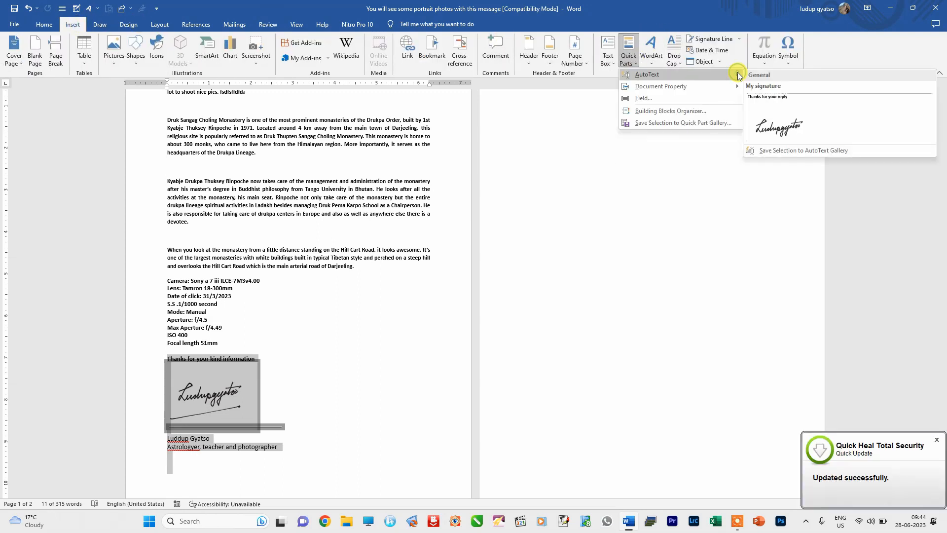
left_click(782, 150)
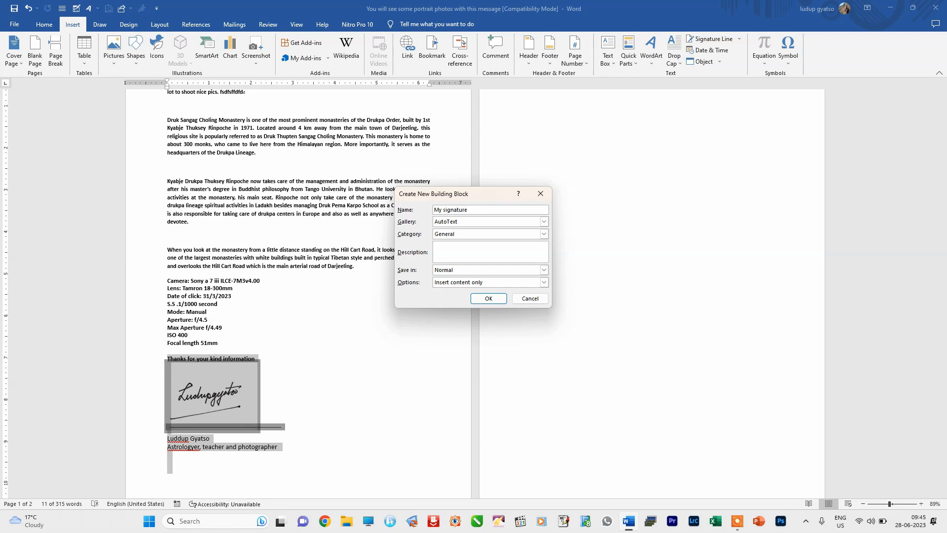
left_click(488, 299)
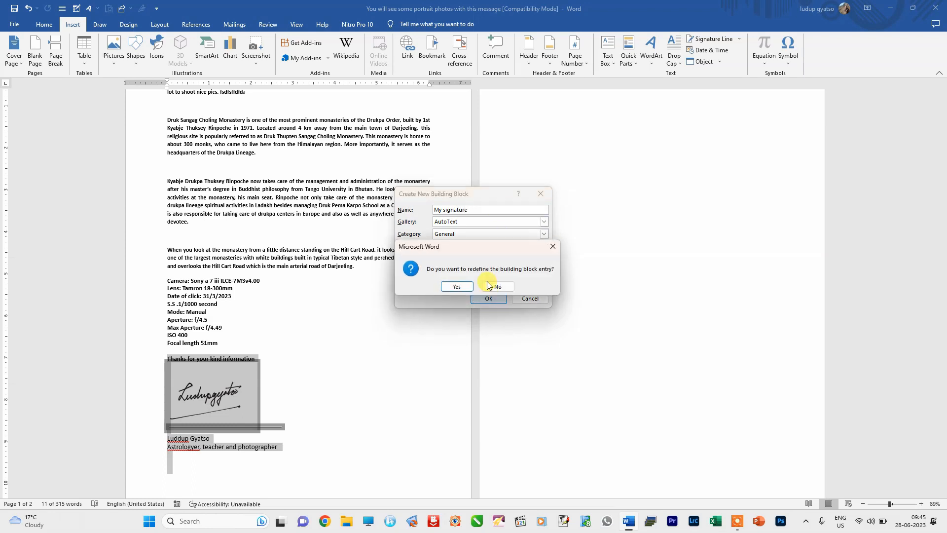
left_click(471, 291)
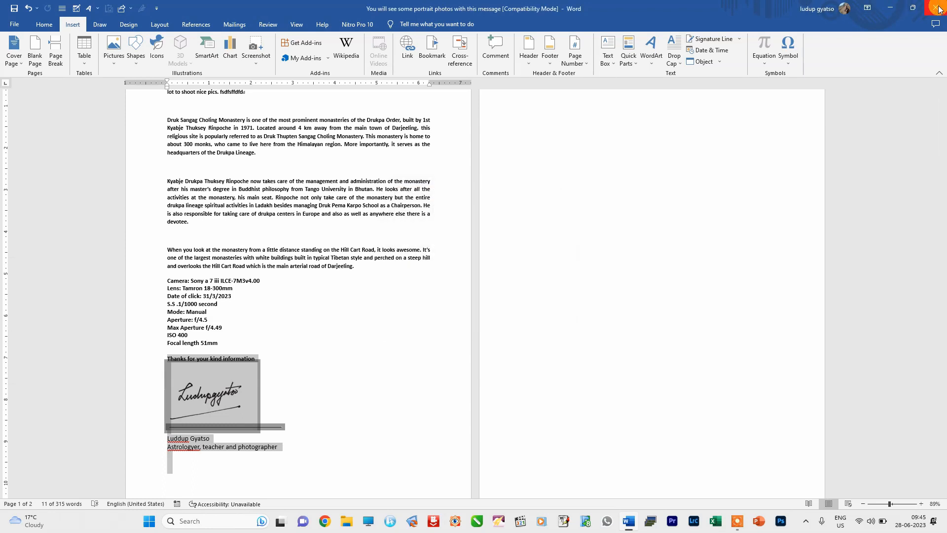
left_click(937, 7)
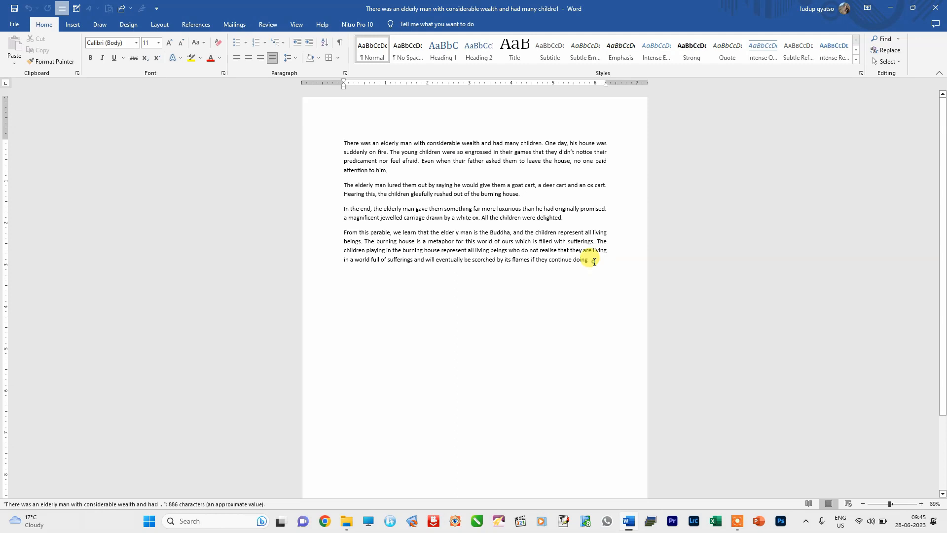
In the document about the elderly man, add two new lines after the last paragraph and insert the "My signature" AutoText entry there
left_click(594, 262)
key("Return")
key("Return")
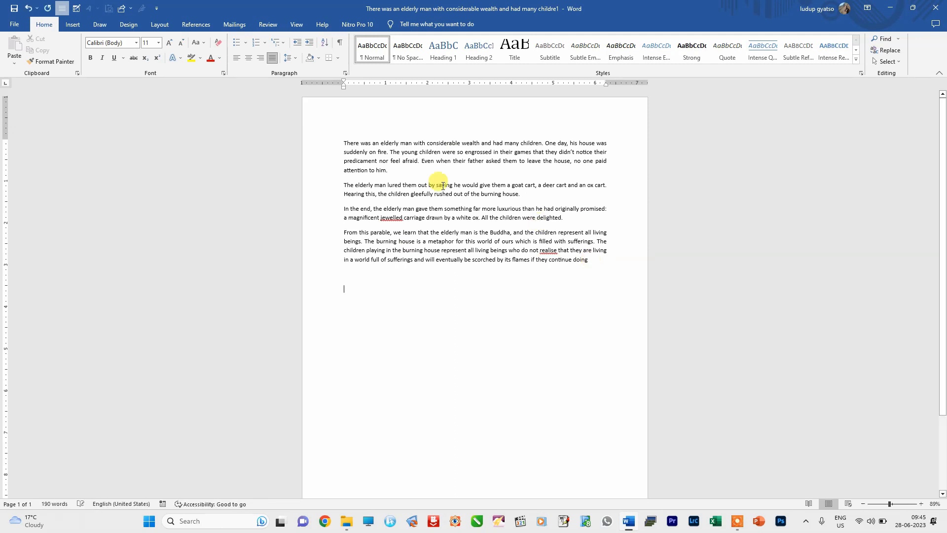
left_click(71, 25)
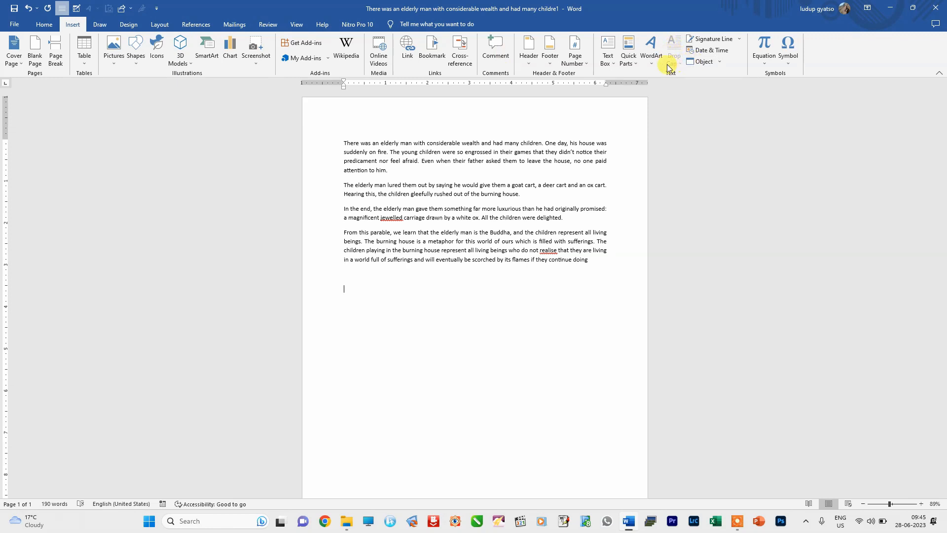
left_click(628, 55)
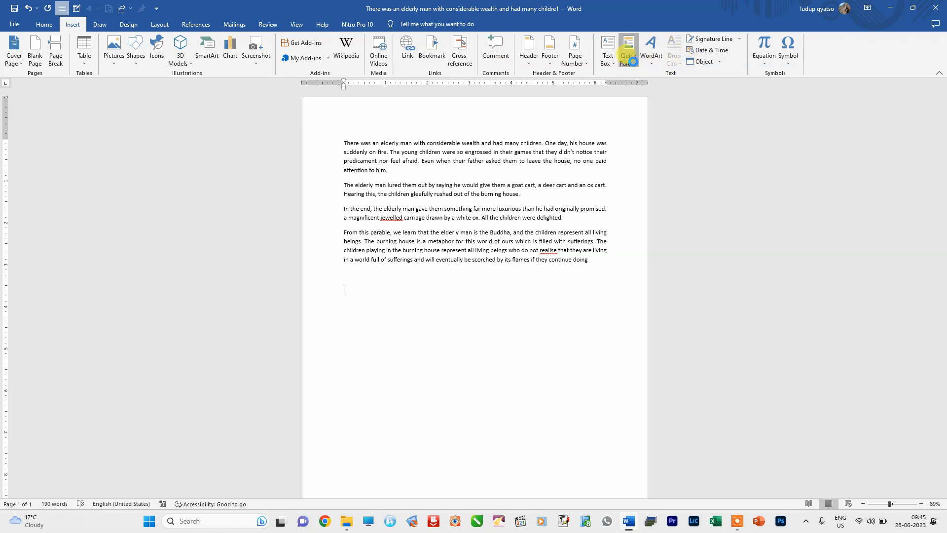
mouse_move(661, 74)
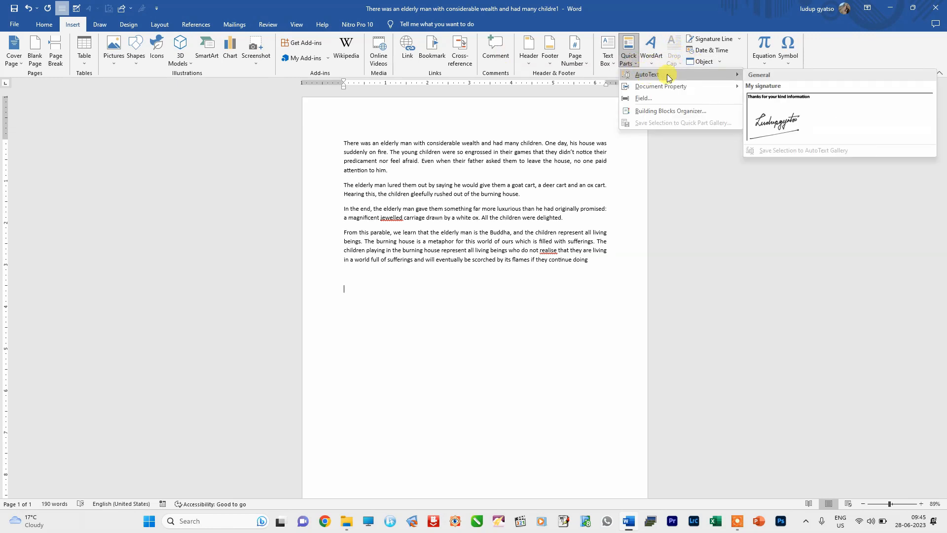
left_click(778, 106)
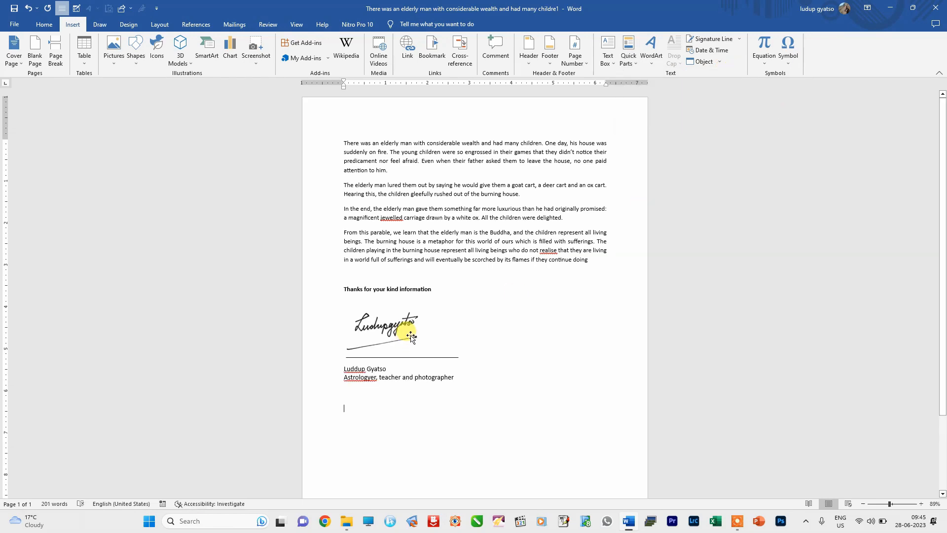